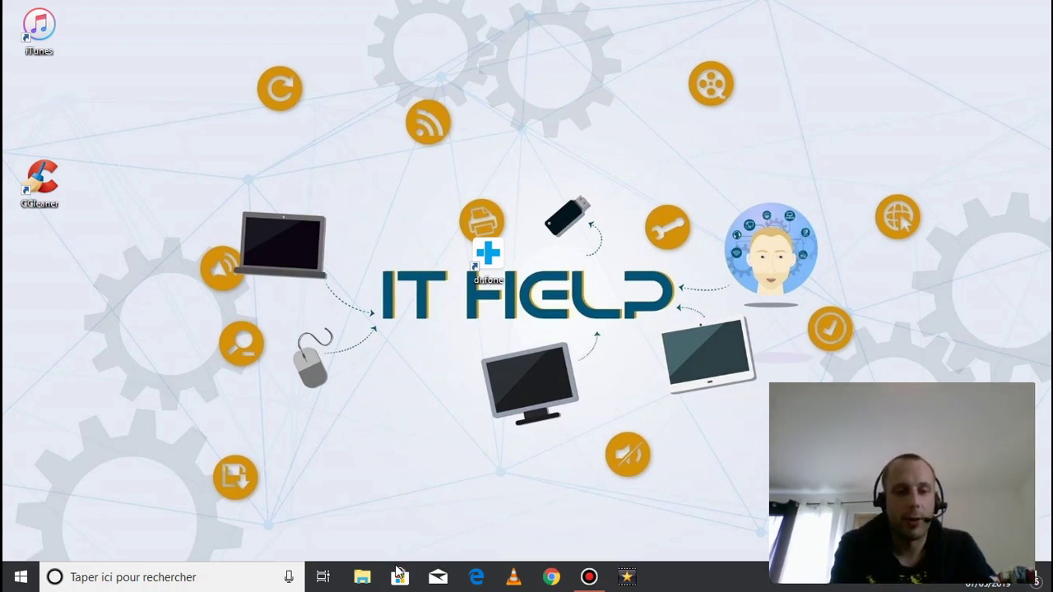
# Step: Check the devices and drives listed under Ce PC in File Explorer for the phone, and close the window
pyautogui.click(363, 579)
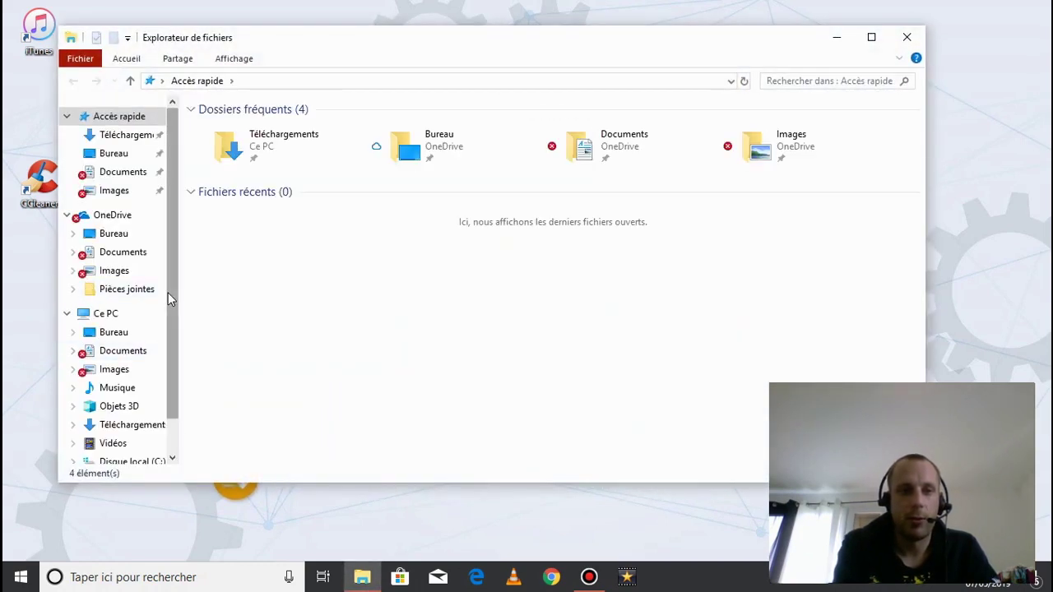
pyautogui.click(101, 315)
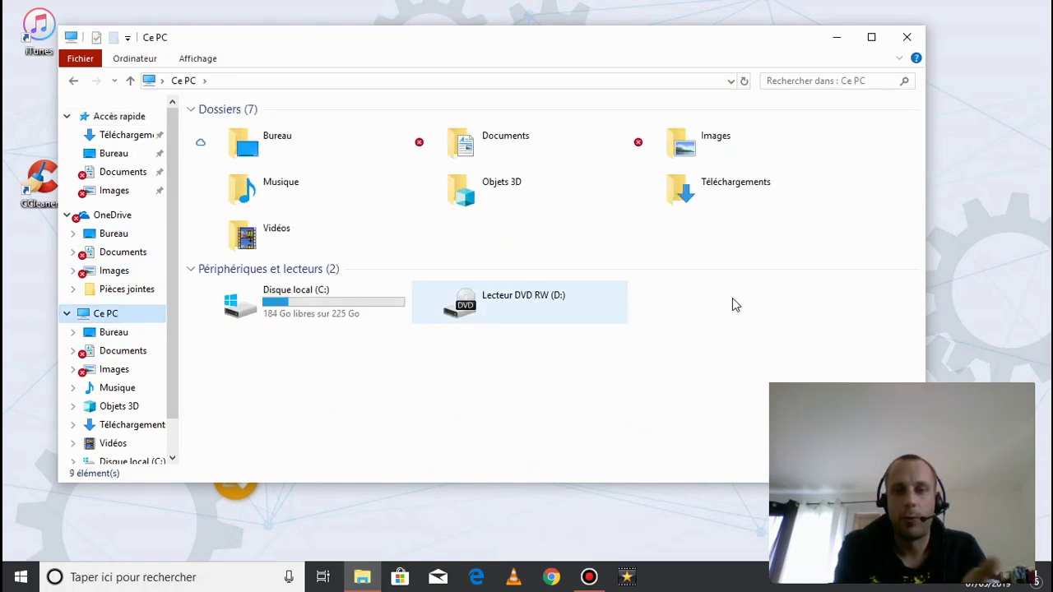
pyautogui.click(906, 38)
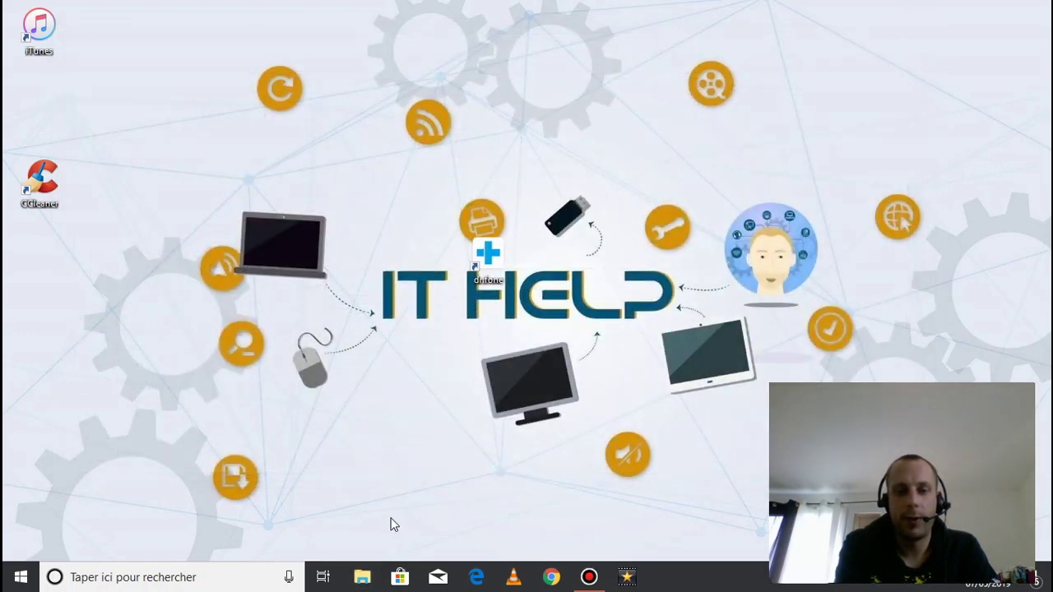
# Step: Search Windows for "gestion" and open Gestionnaire de périphériques
pyautogui.click(201, 576)
pyautogui.write('g')
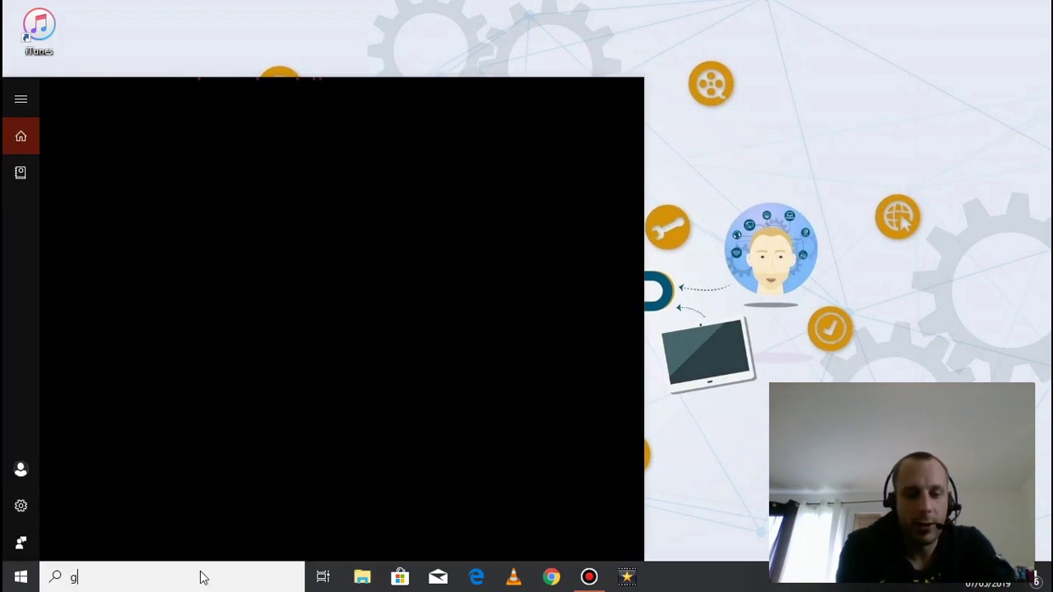
pyautogui.write('estion')
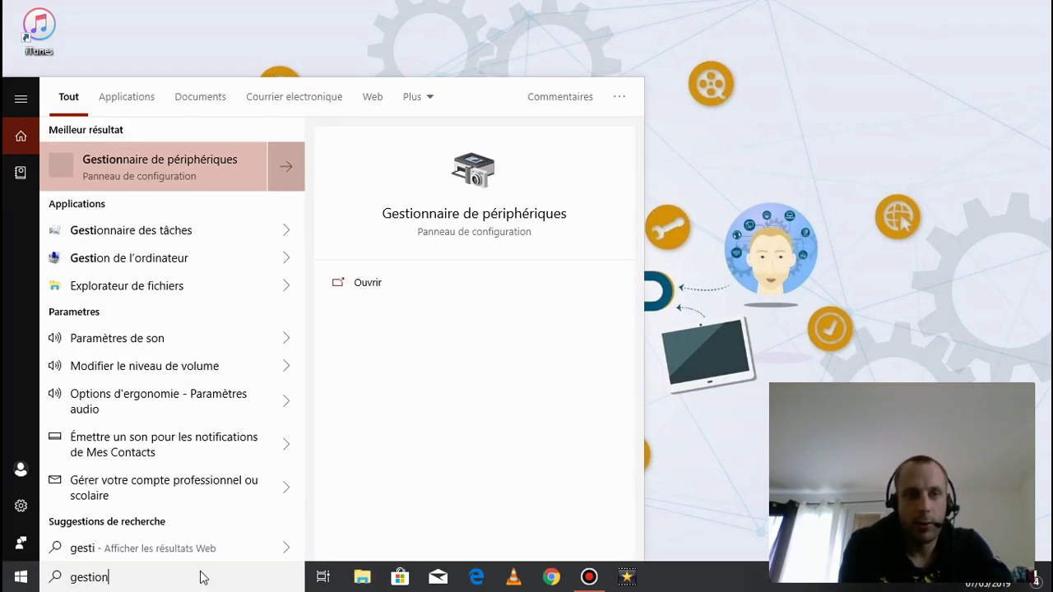
pyautogui.click(137, 159)
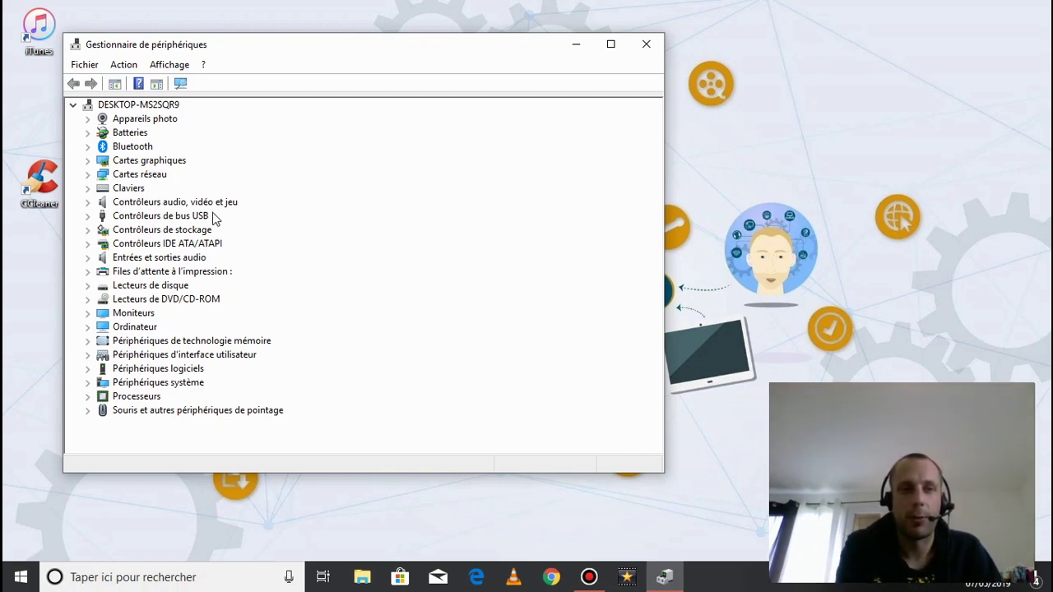
# Step: Show the hidden devices and expand the Appareils mobiles category
pyautogui.click(169, 65)
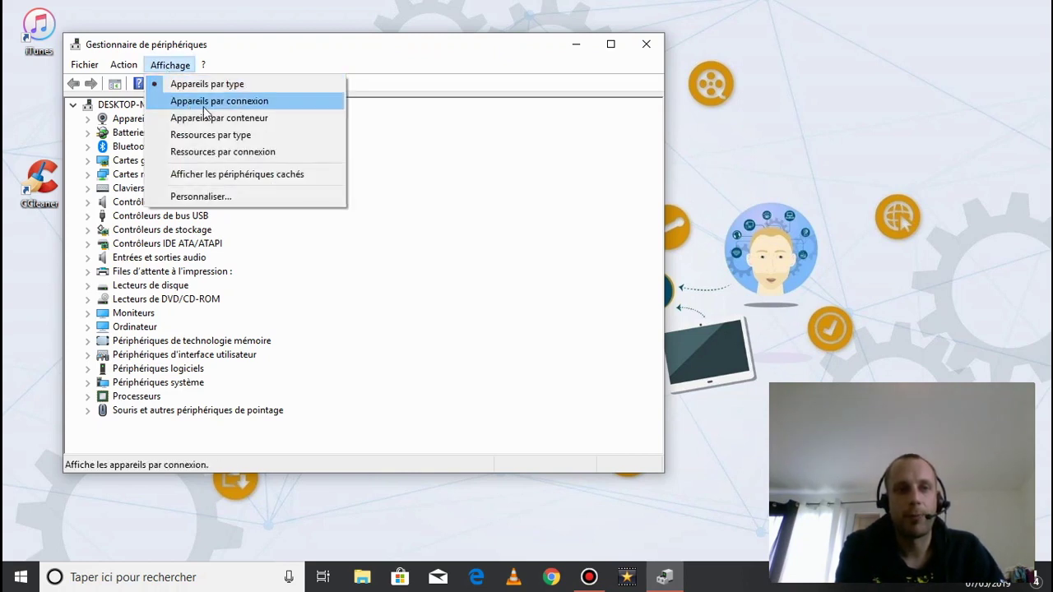
pyautogui.click(245, 177)
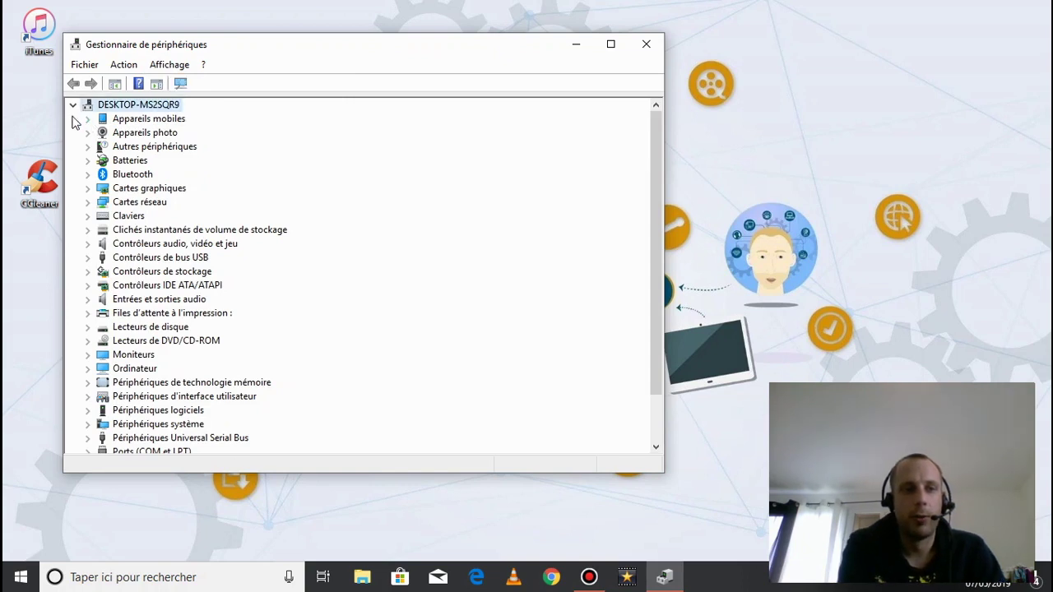
pyautogui.click(88, 120)
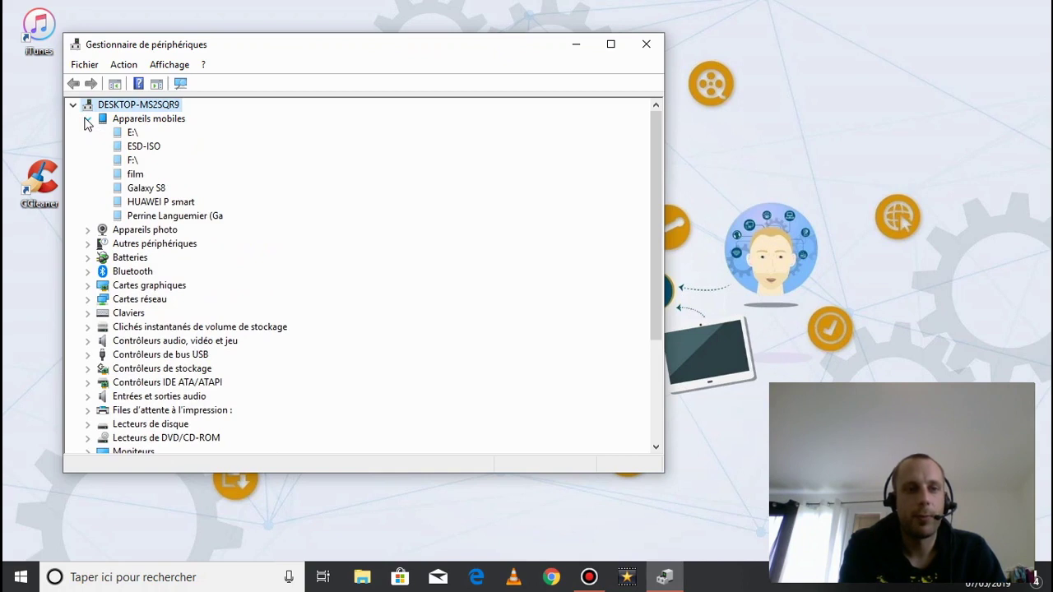
# Step: Start a manual driver update for the Galaxy S8, choosing from the list of drivers available on the computer
pyautogui.click(146, 188)
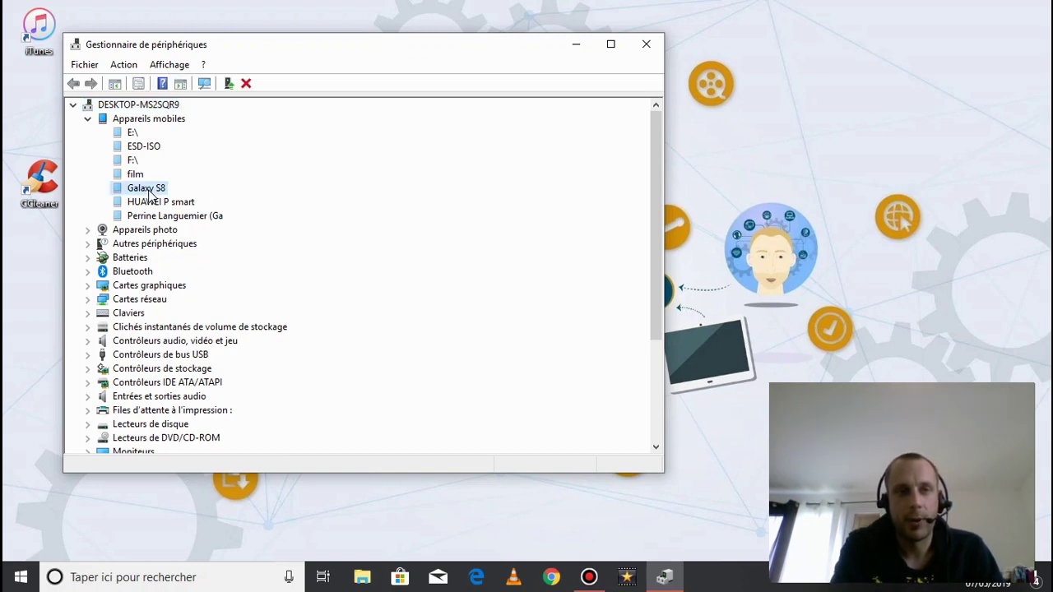
pyautogui.click(229, 86)
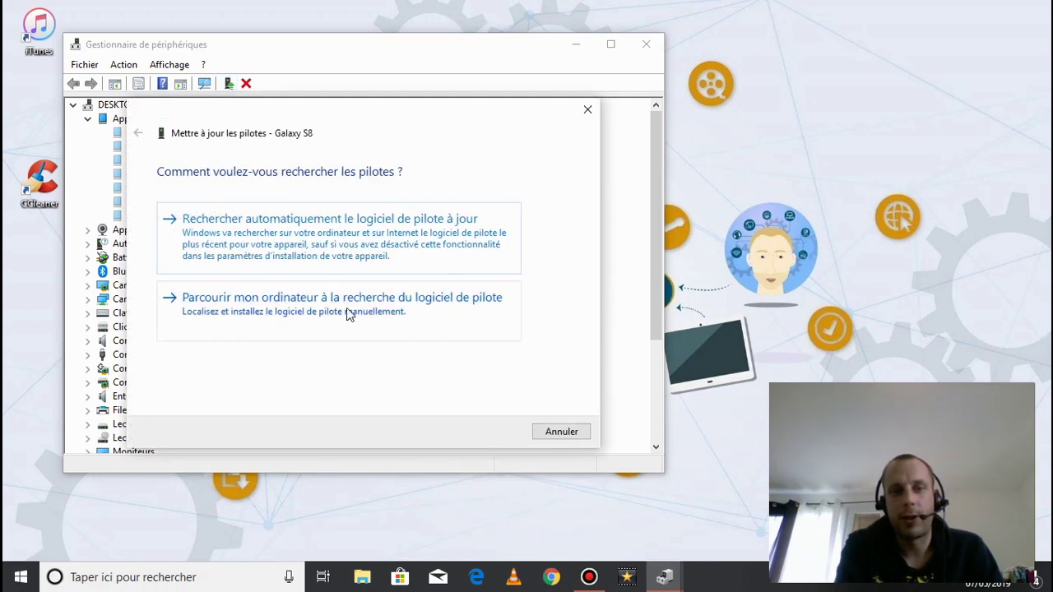
pyautogui.click(423, 310)
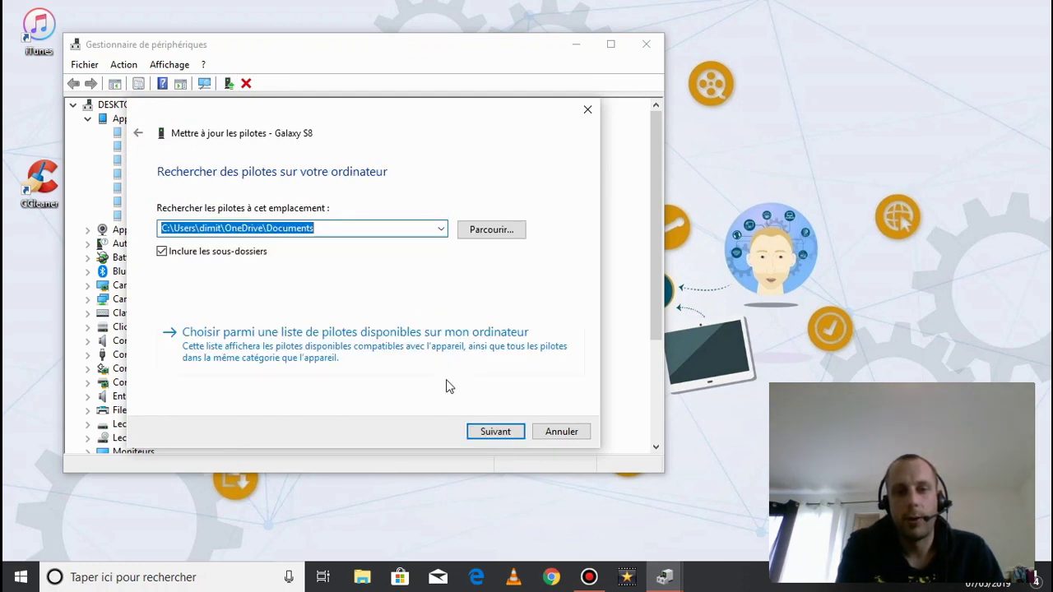
pyautogui.click(358, 349)
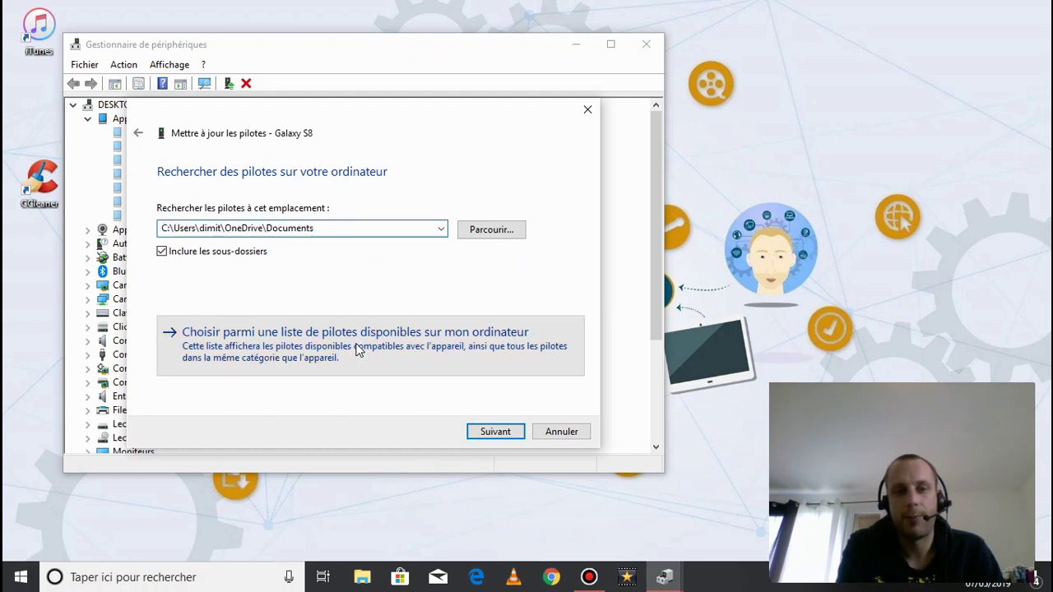
pyautogui.click(477, 436)
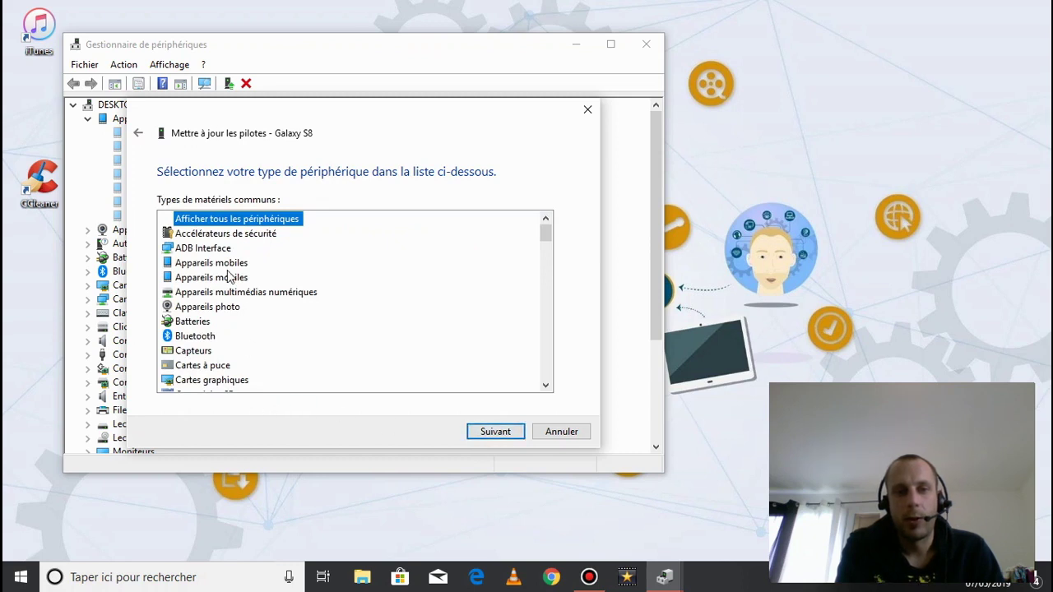
# Step: Install the Périphérique USB MTP driver from the Appareils mobiles type, and close the update wizard and Gestionnaire de périphériques
pyautogui.click(220, 265)
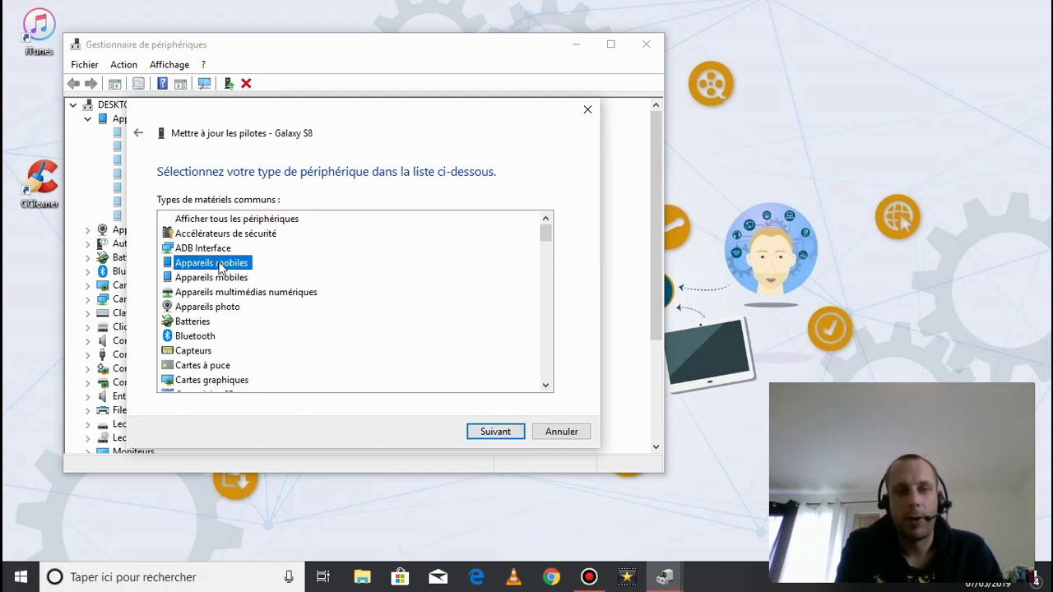
pyautogui.click(497, 432)
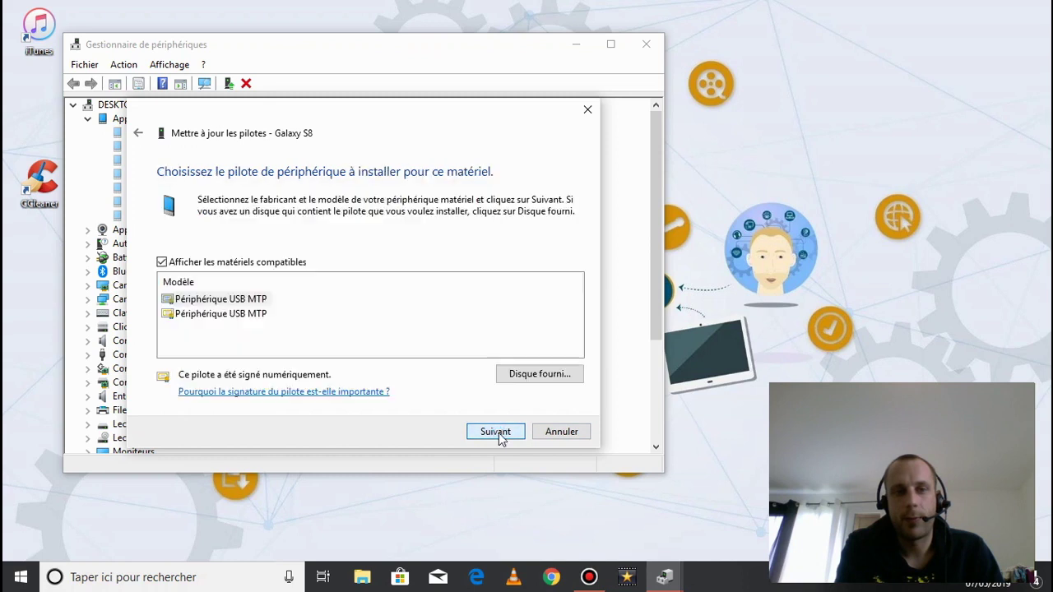
pyautogui.doubleClick(224, 301)
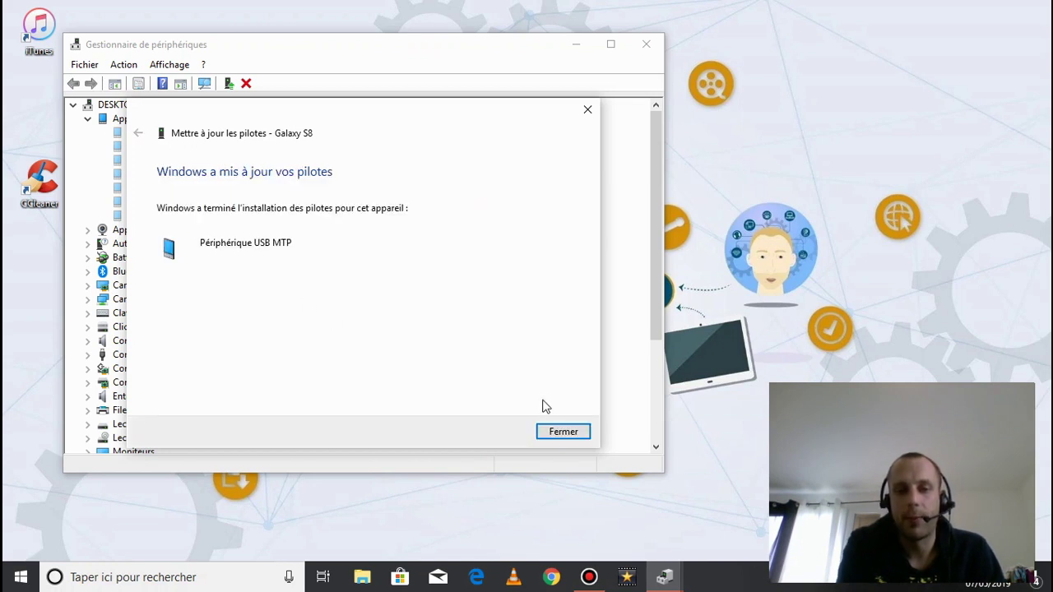
pyautogui.click(562, 432)
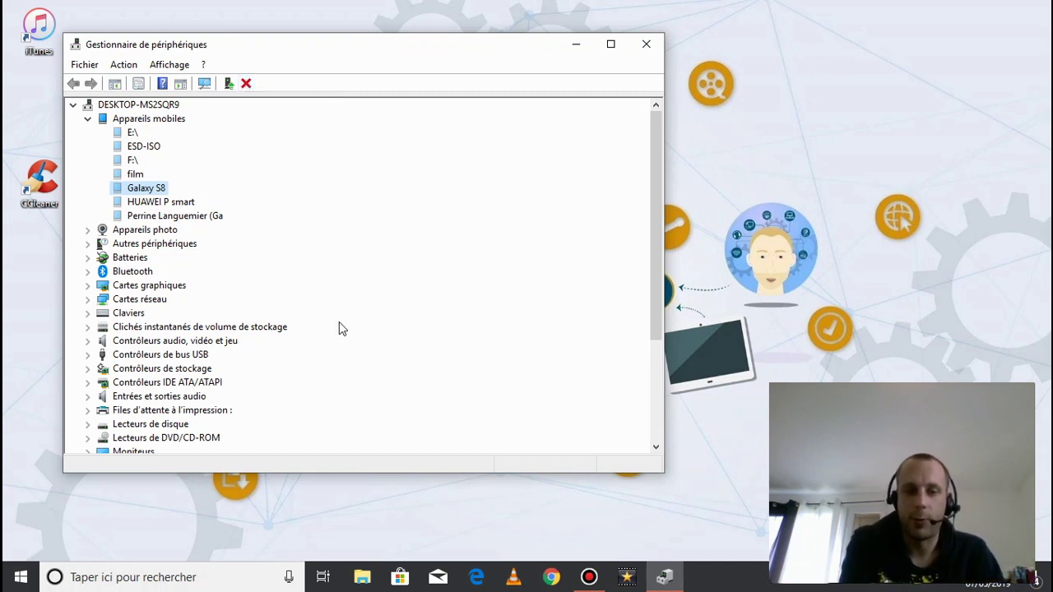
pyautogui.click(645, 48)
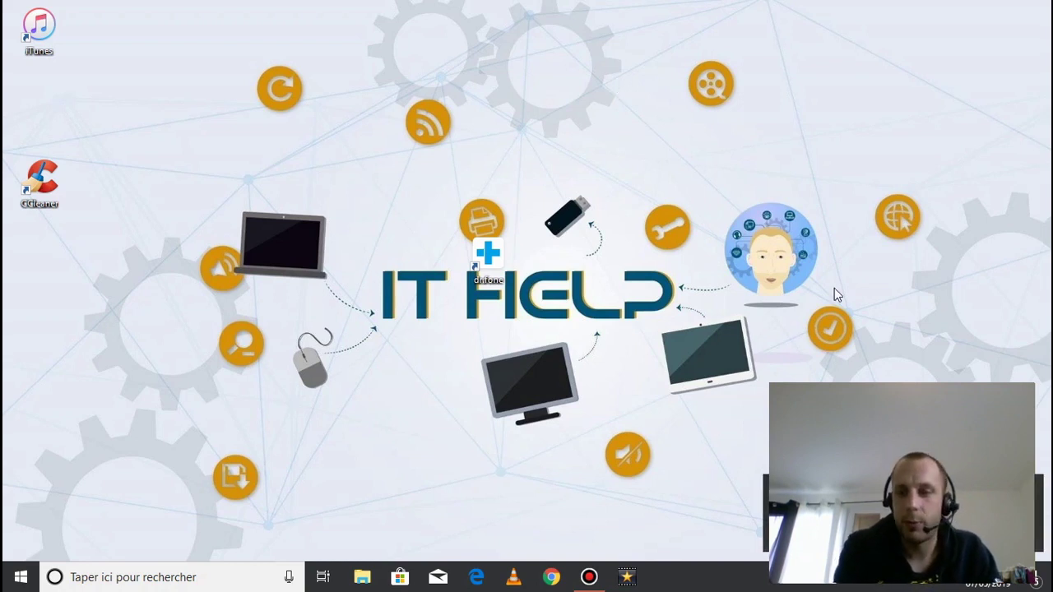
# Step: Check the Galaxy S8's storage and its entry under Ce PC in File Explorer, and close the window
pyautogui.click(363, 577)
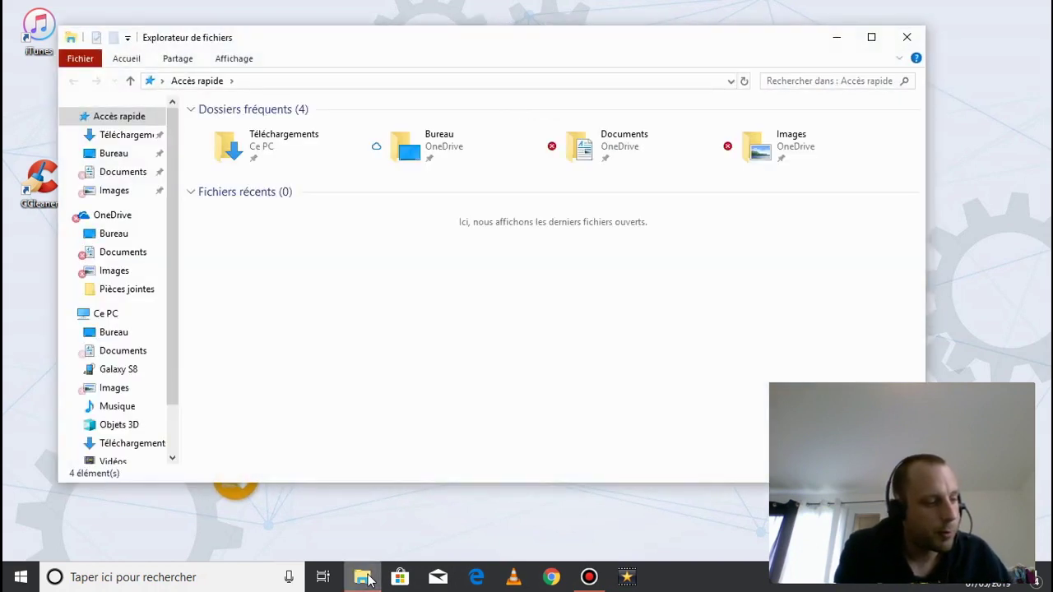
pyautogui.click(119, 370)
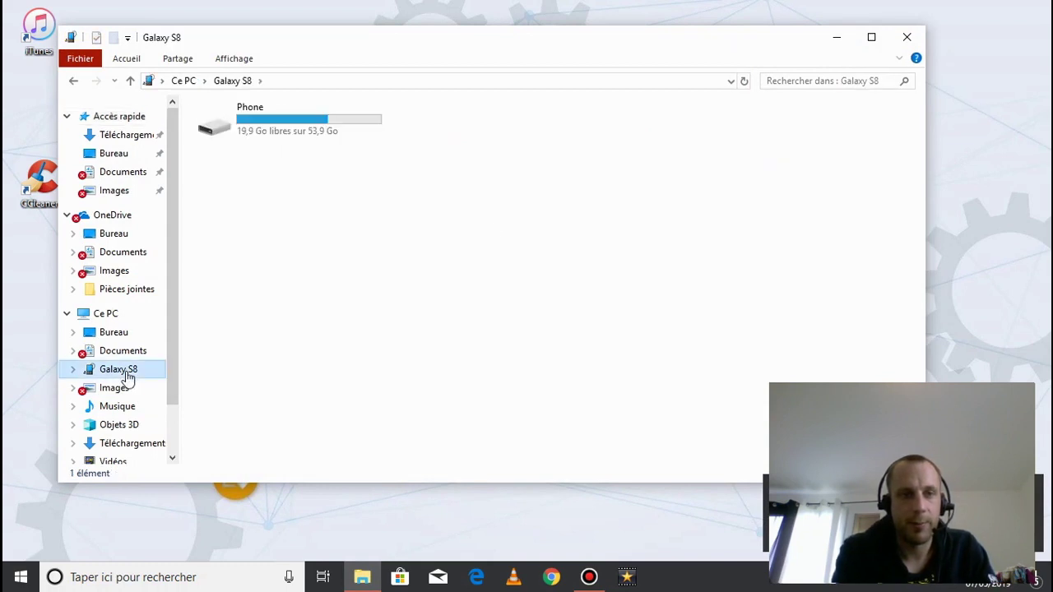
pyautogui.click(127, 320)
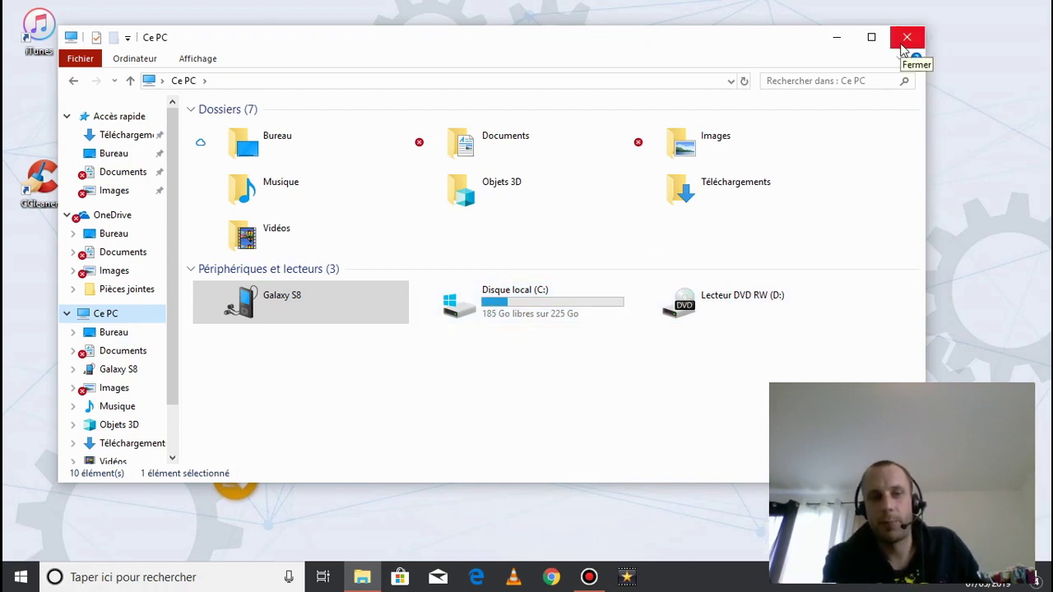
pyautogui.click(903, 43)
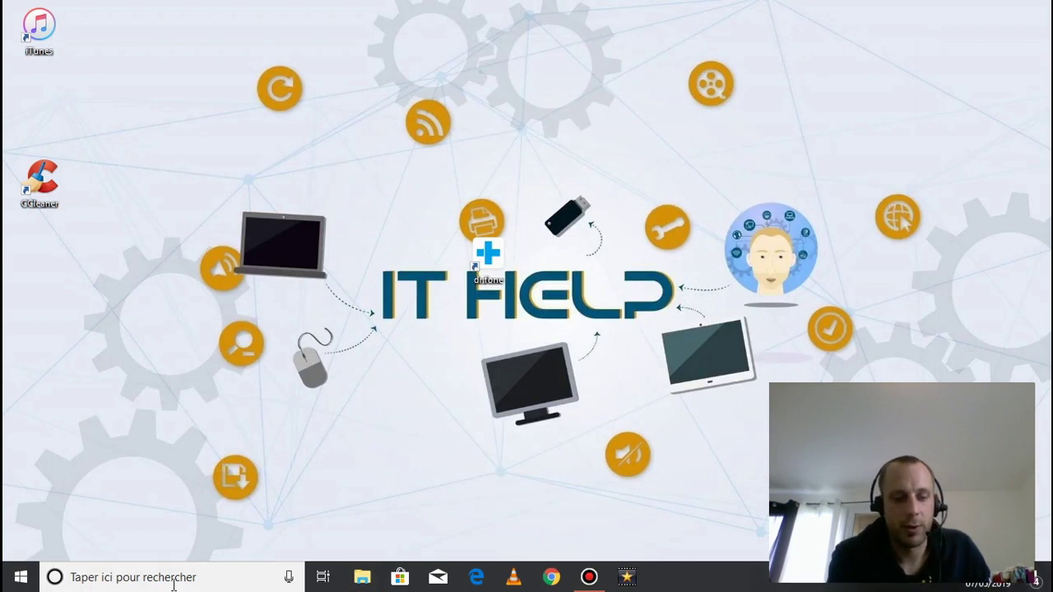
# Step: Search Windows for "gestionnaire" and reopen Gestionnaire de périphériques
pyautogui.click(174, 578)
pyautogui.write('gest')
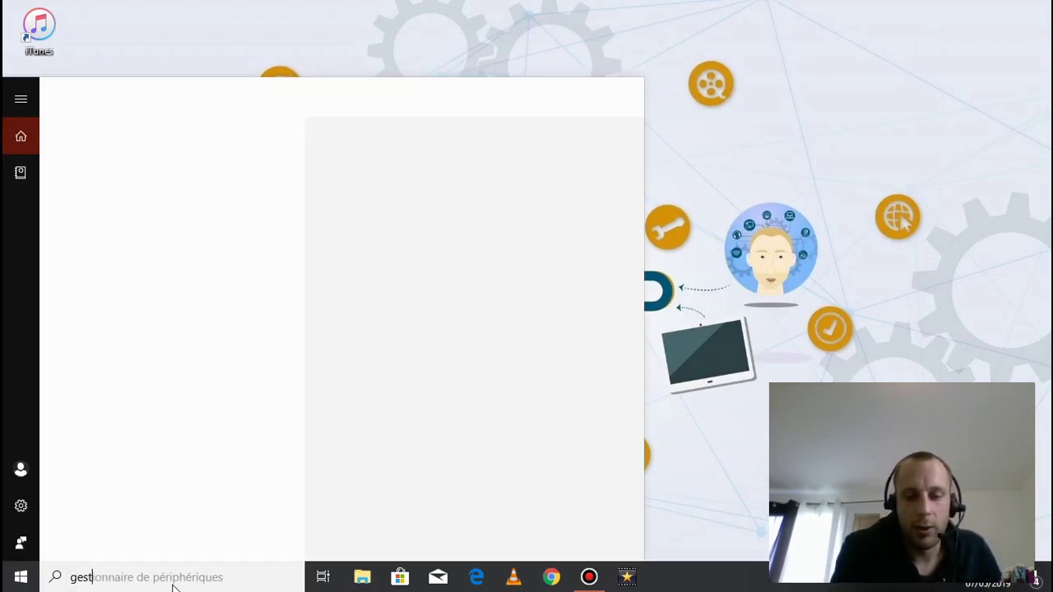
pyautogui.write('ionnaire')
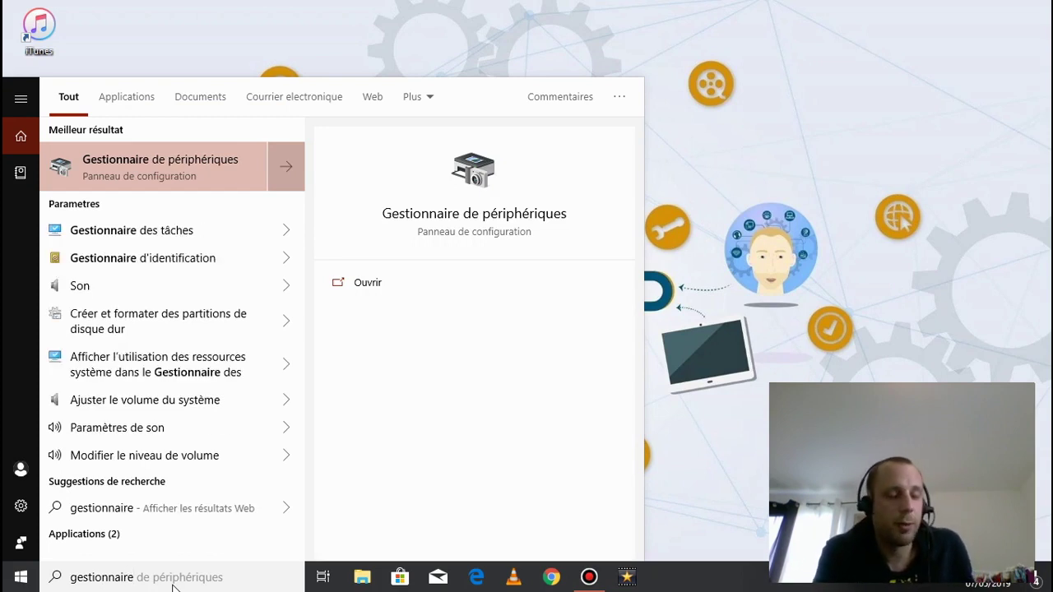
pyautogui.click(195, 161)
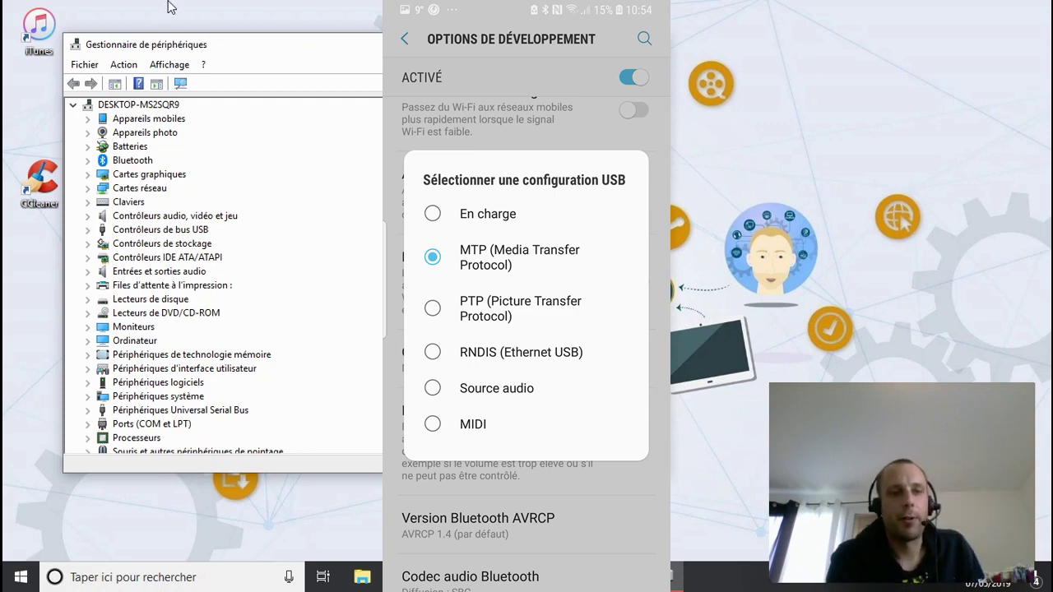
# Step: Examine the actions available for the Galaxy S8 under Appareils mobiles, and close Gestionnaire de périphériques
pyautogui.click(128, 120)
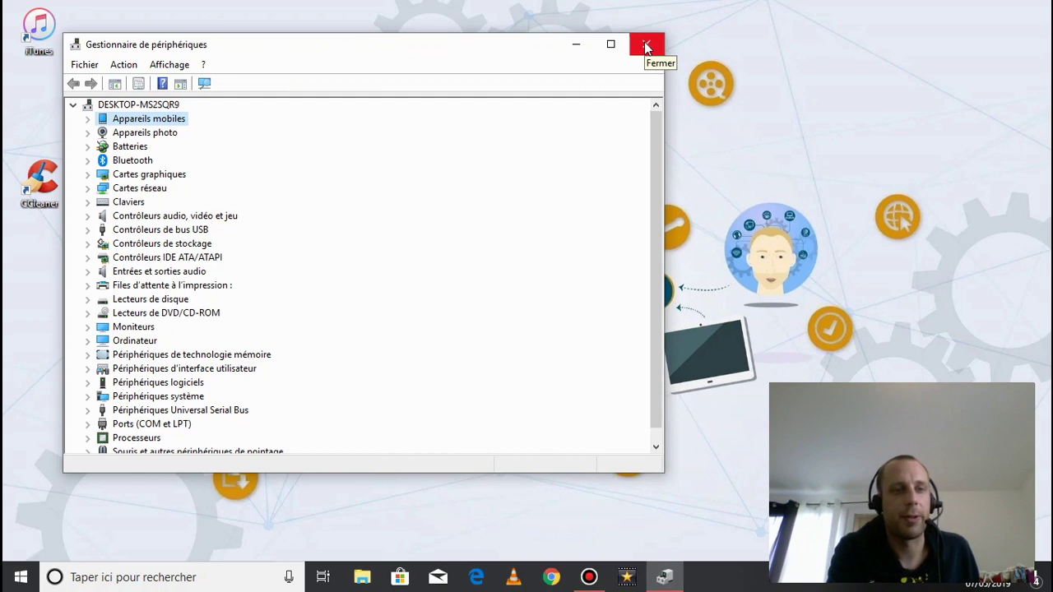
pyautogui.click(87, 119)
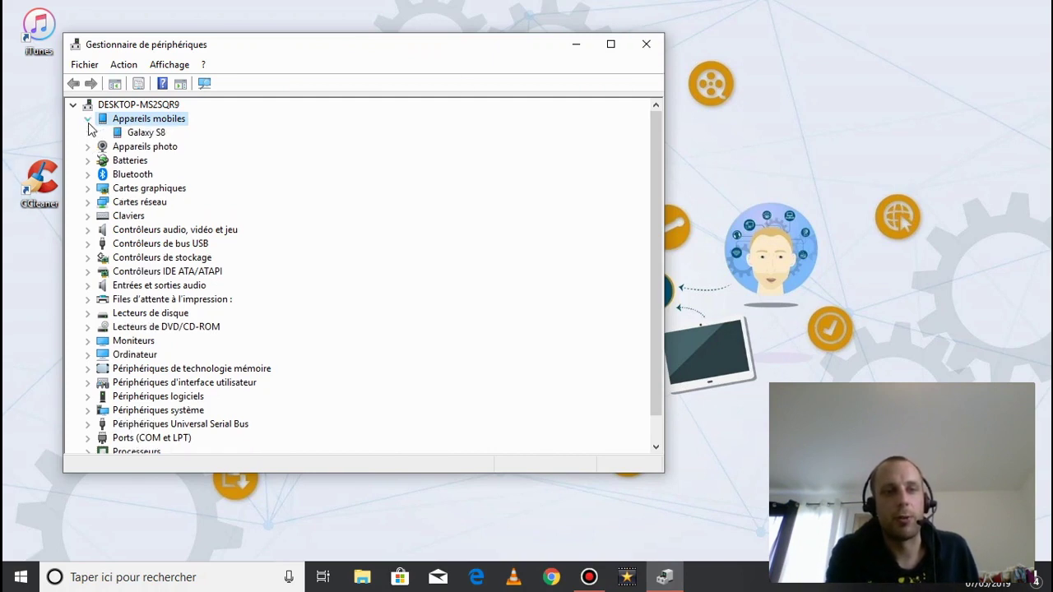
pyautogui.rightClick(133, 133)
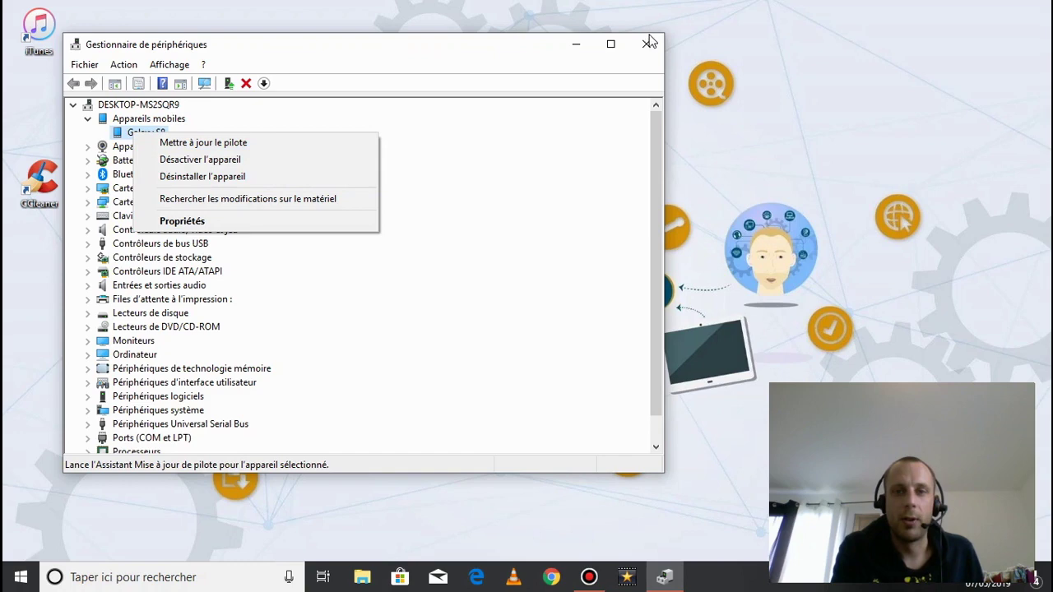
pyautogui.click(579, 178)
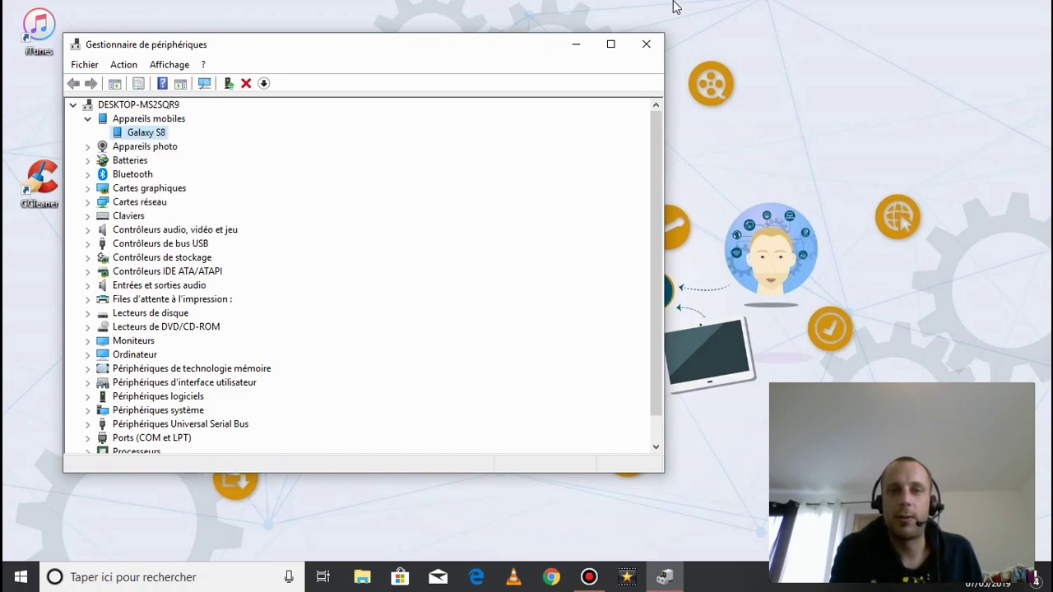
pyautogui.click(645, 51)
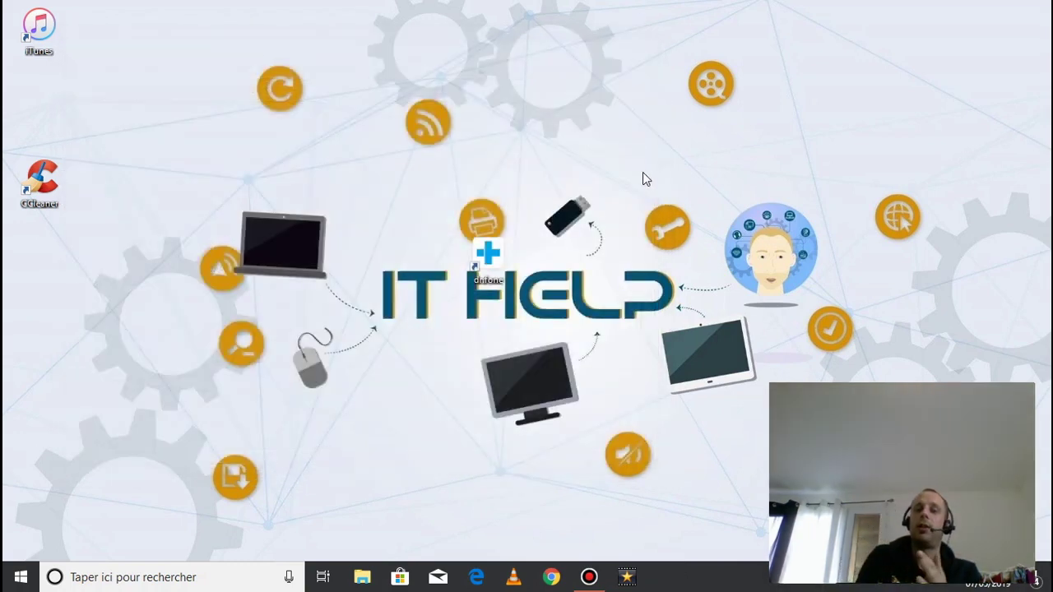